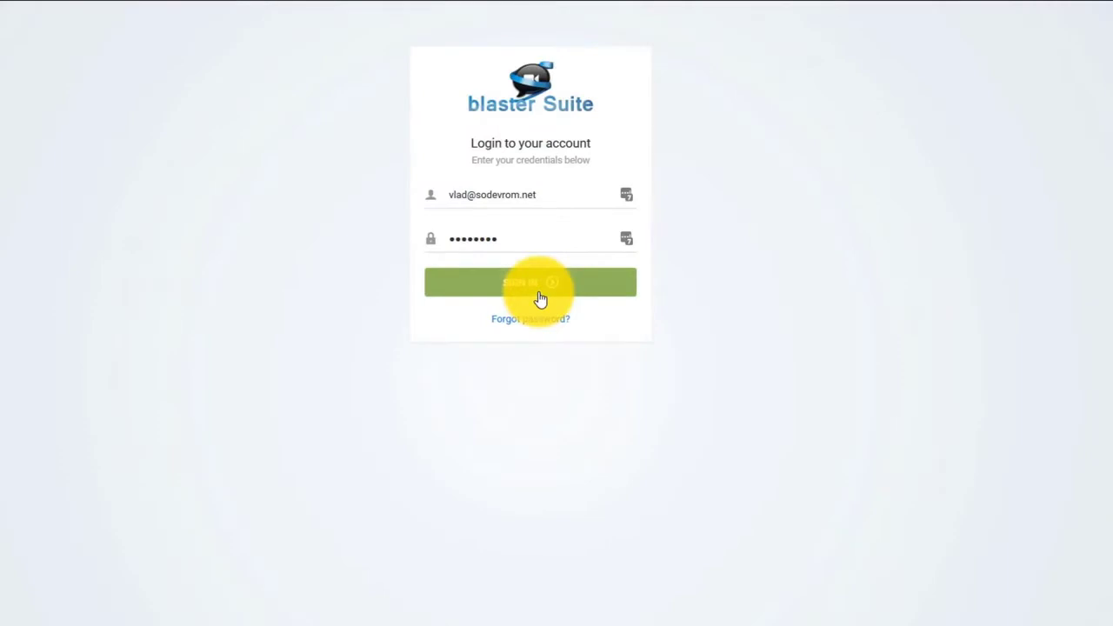
Log in to the Blaster Online account from the Thumbnail Blaster sign-in screen
left_click(539, 287)
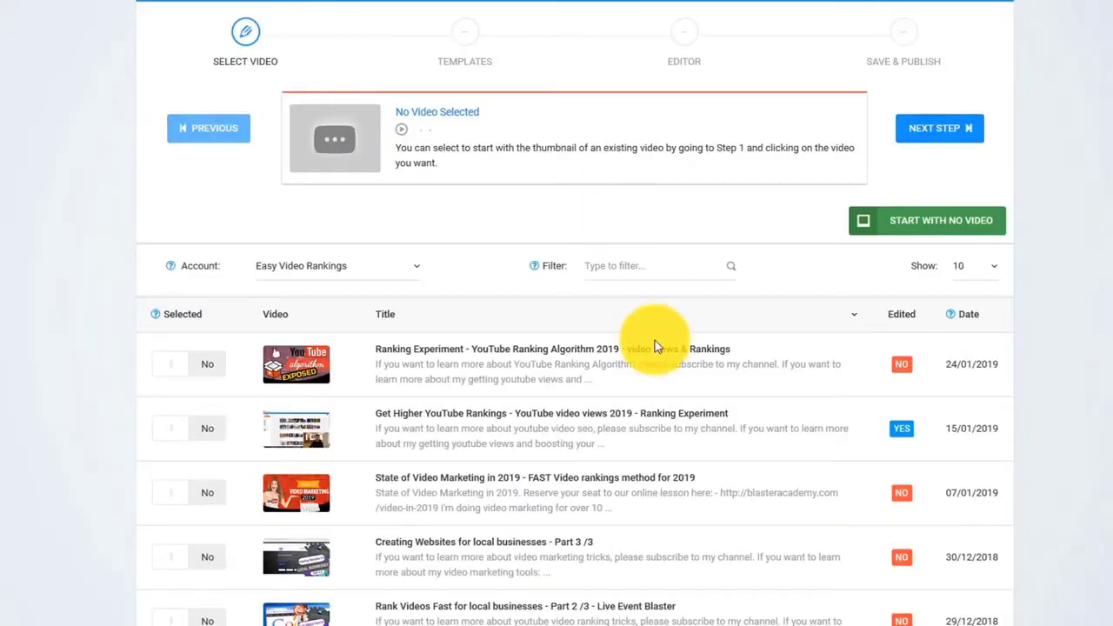
Choose the Get Higher YouTube Rankings video and bring up its suggested templates
left_click(649, 369)
left_click(526, 561)
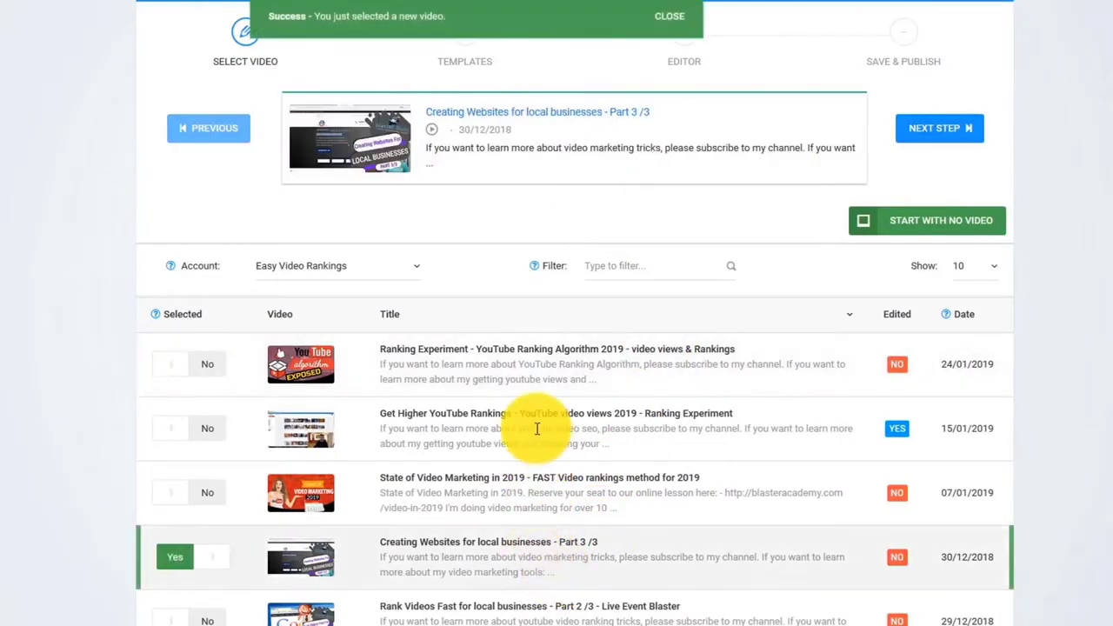
left_click(548, 426)
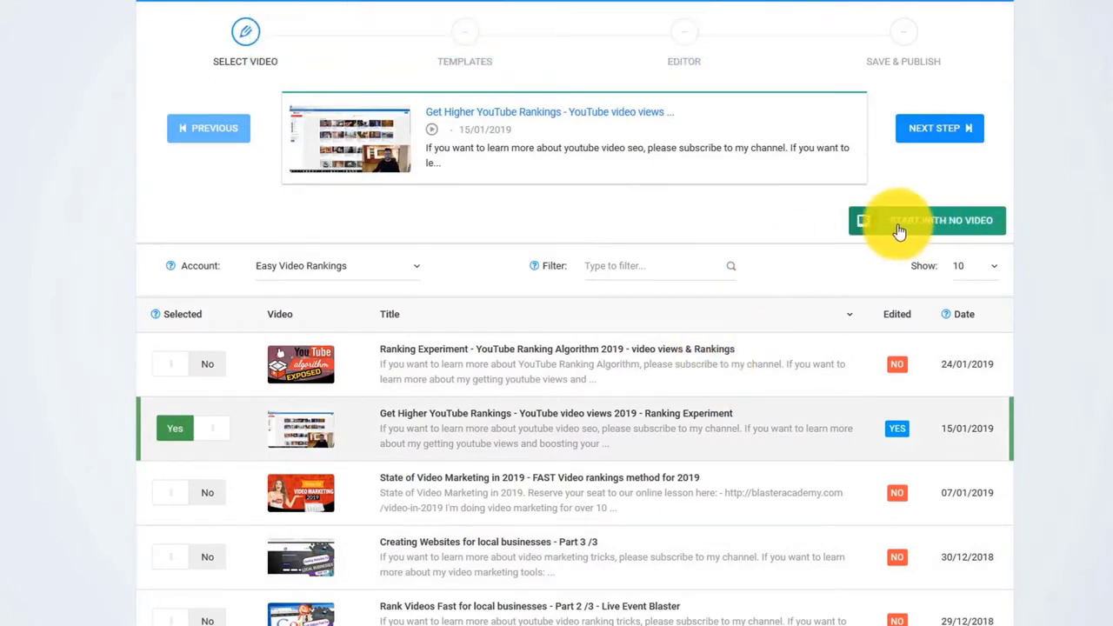
left_click(953, 139)
left_click_drag(1001, 296, 1007, 614)
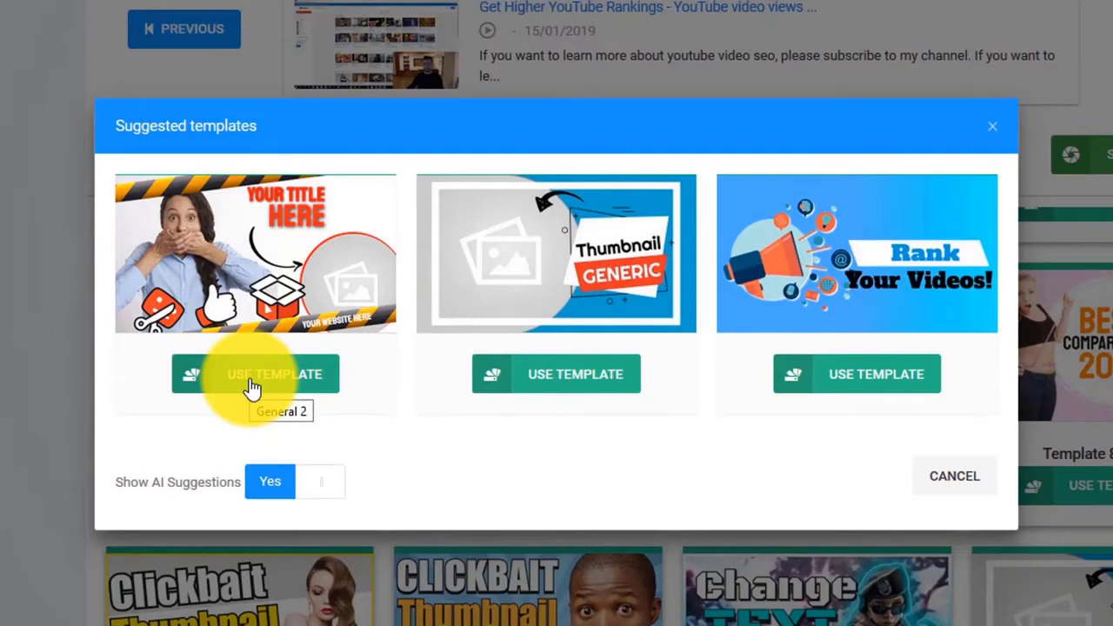
Apply the ClickBait Edited template, lower the YouTube screenshot slightly, and save the design
left_click(251, 387)
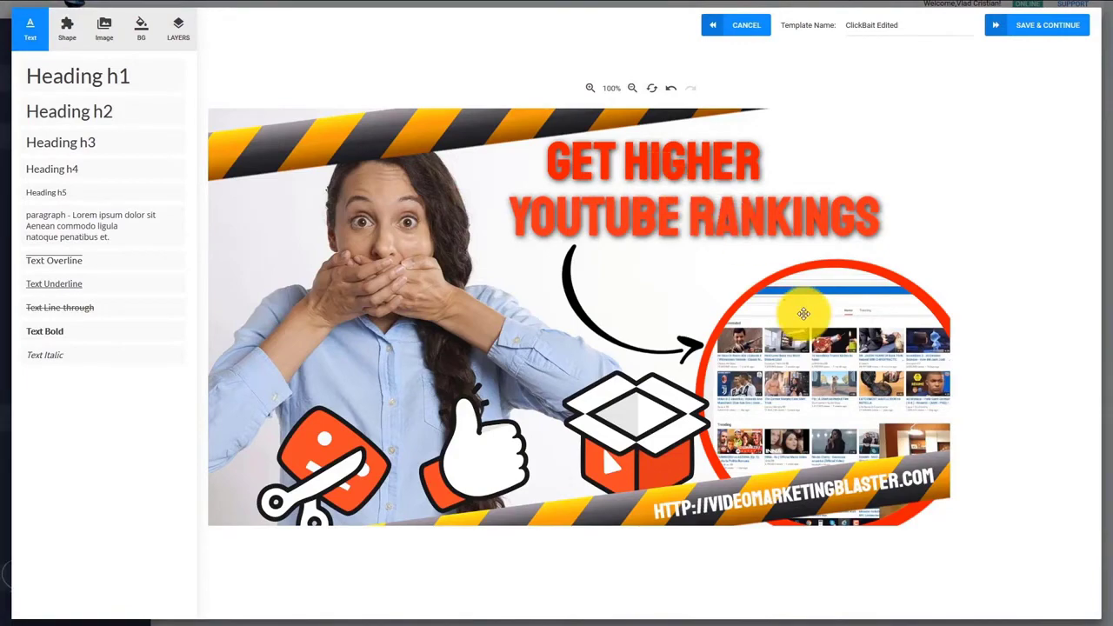
left_click(701, 207)
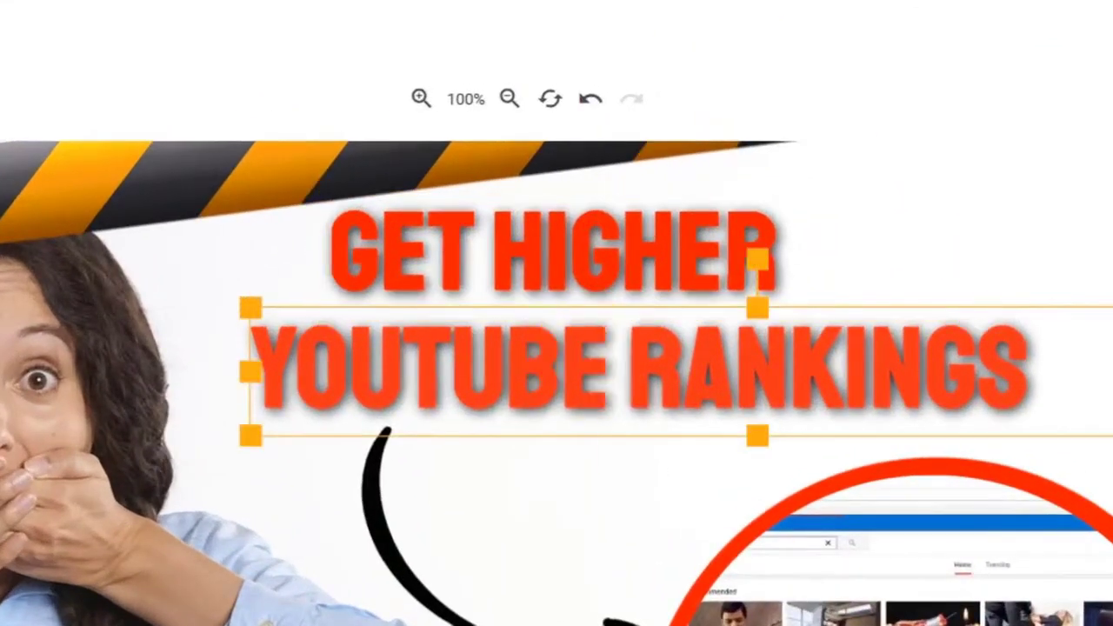
left_click(790, 315)
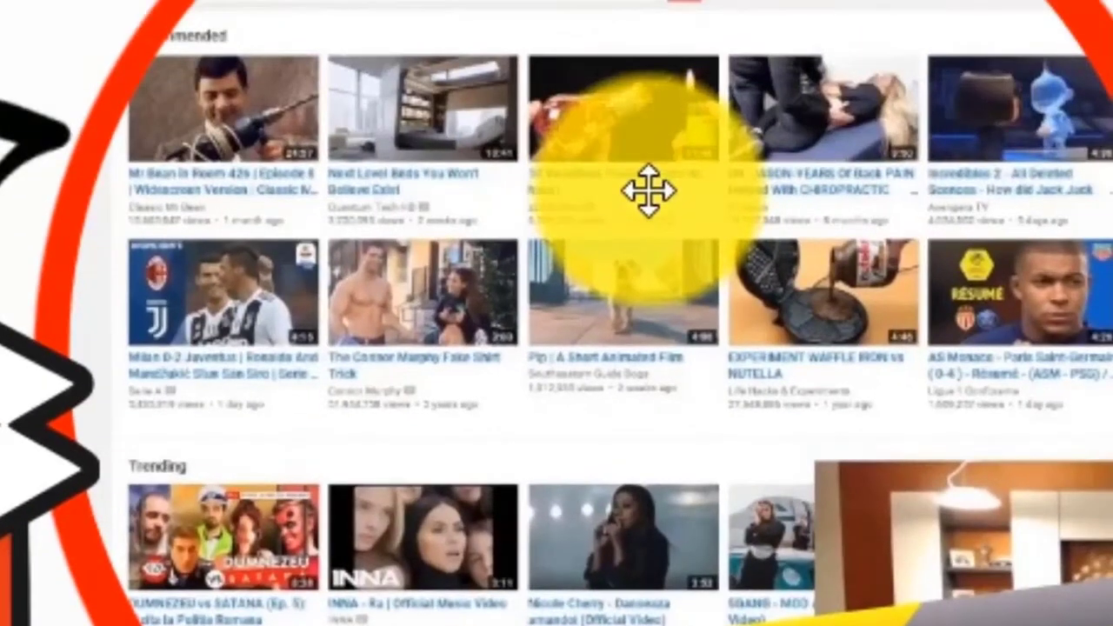
left_click_drag(648, 191, 648, 198)
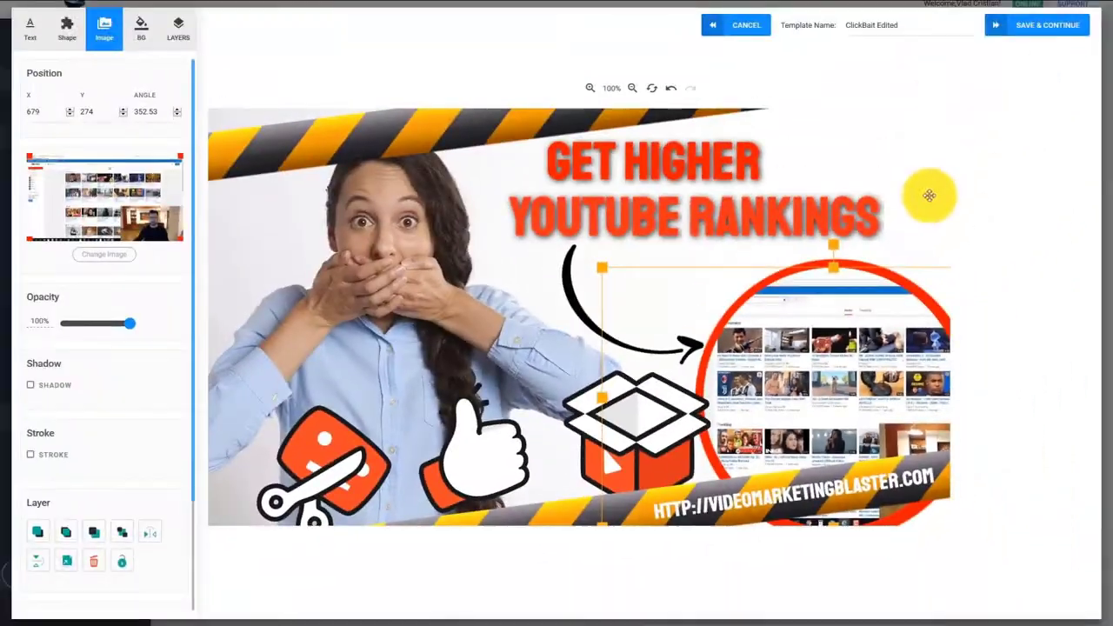
left_click(915, 140)
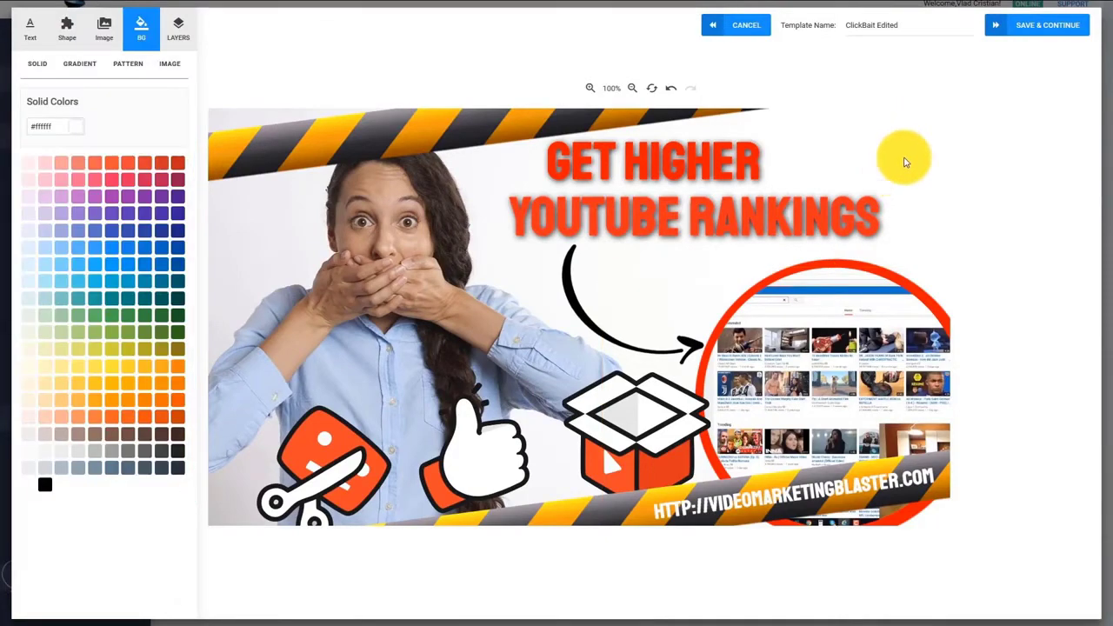
left_click(1024, 32)
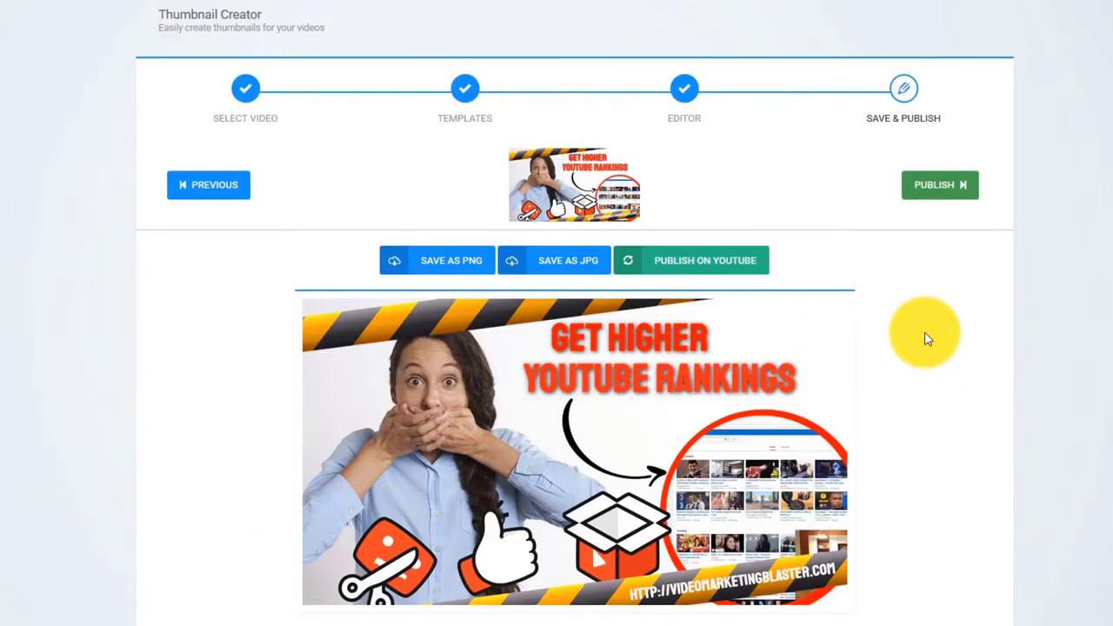
Publish the thumbnail to the Get Higher YouTube Rankings video and close the success message
left_click(950, 187)
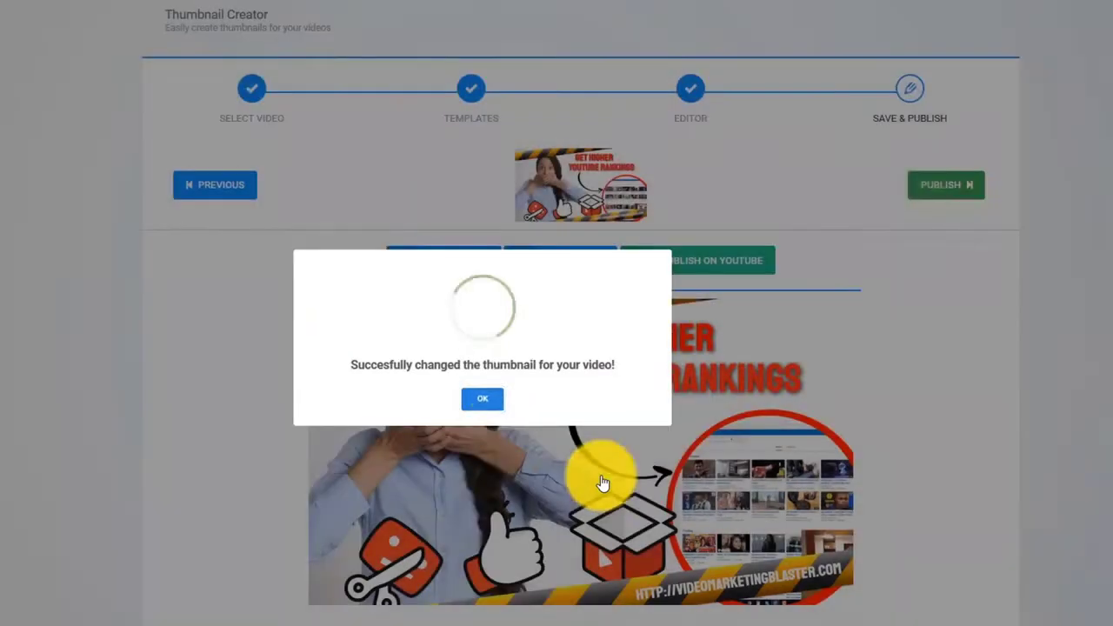
left_click(489, 400)
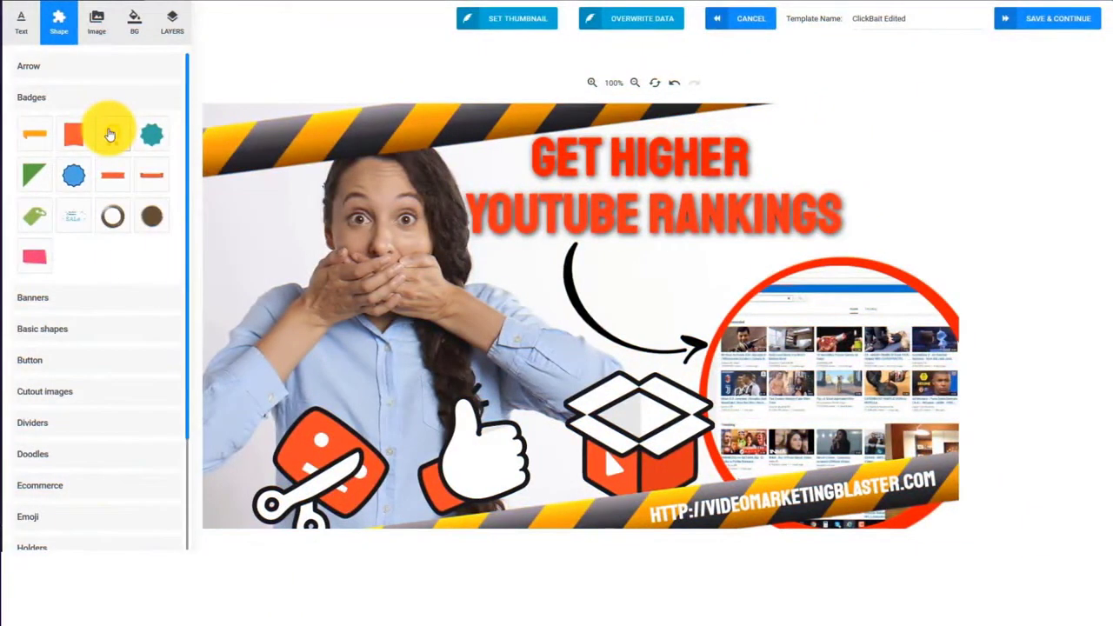
Add a top-right badge, change the headline to GET BETTER, and shrink the man's photo onto the shirt
left_click_drag(110, 135, 907, 168)
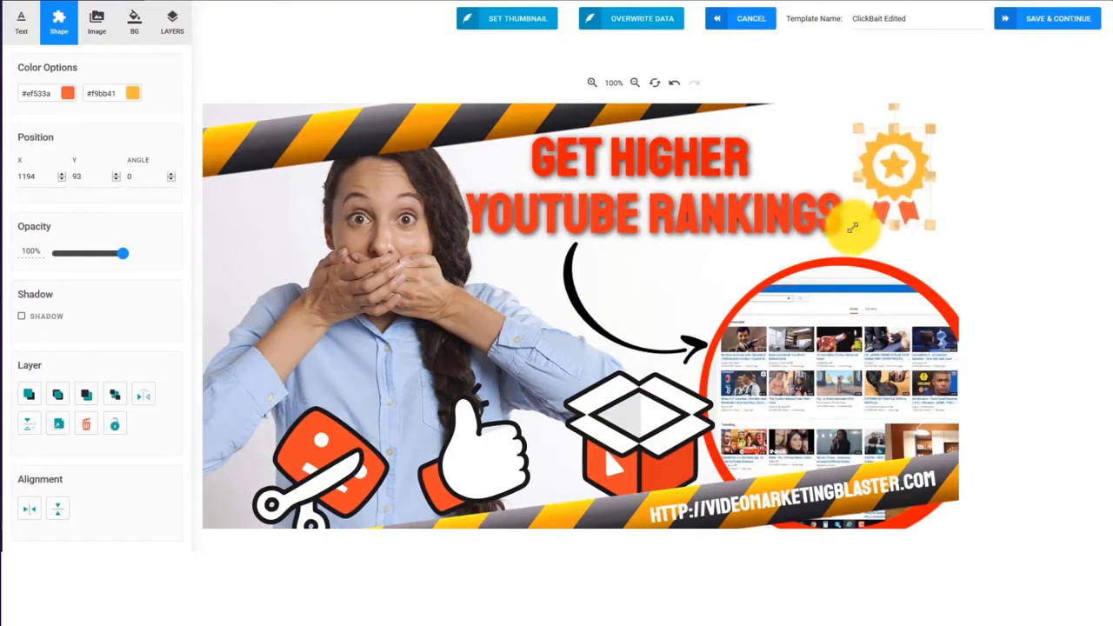
left_click(699, 155)
key("BackSpace")
key("BackSpace")
key("BackSpace")
key("BackSpace")
key("BackSpace")
key("BackSpace")
type("BETTER")
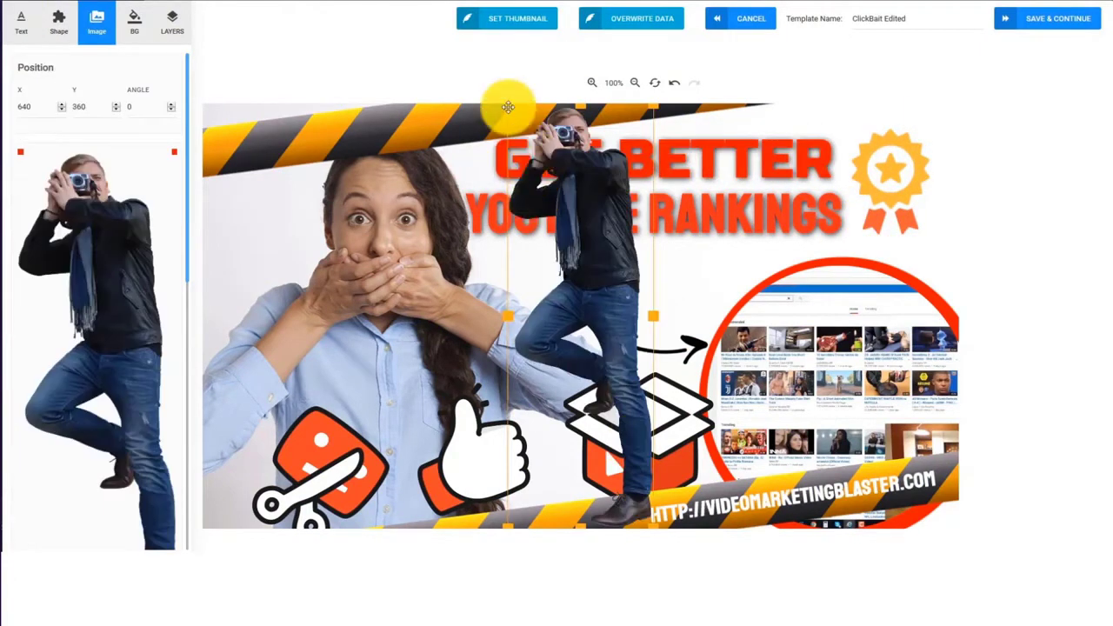
left_click_drag(508, 106, 252, 417)
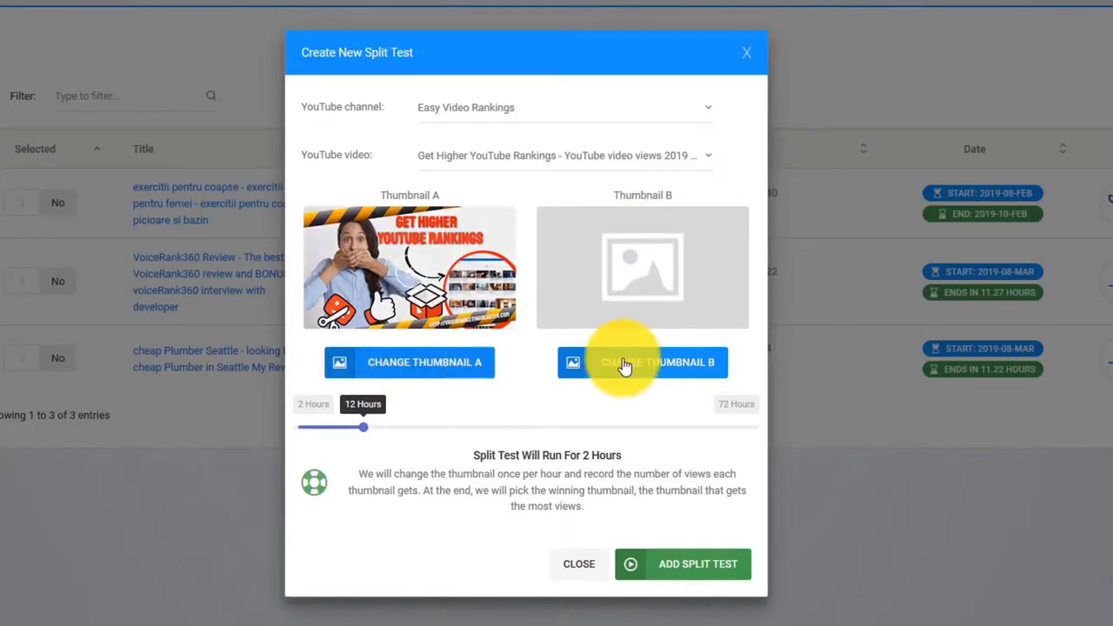
Load a How to Rank in YouTube image as Thumbnail B, set 48 hours, and add the split test
left_click(631, 365)
double_click(39, 7)
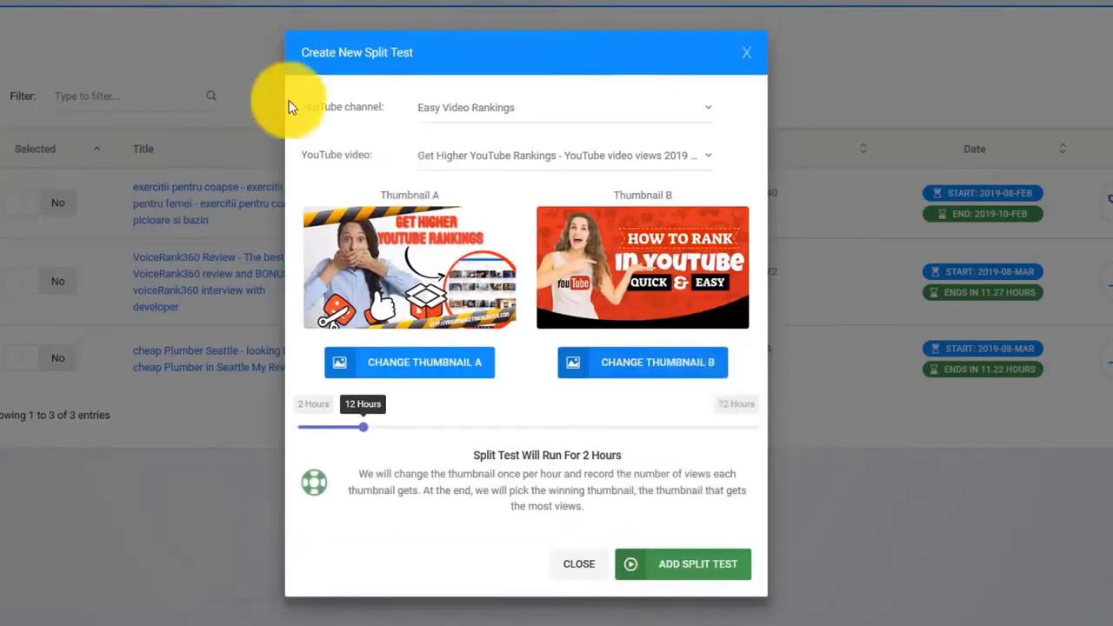
left_click_drag(399, 429, 599, 428)
left_click(701, 567)
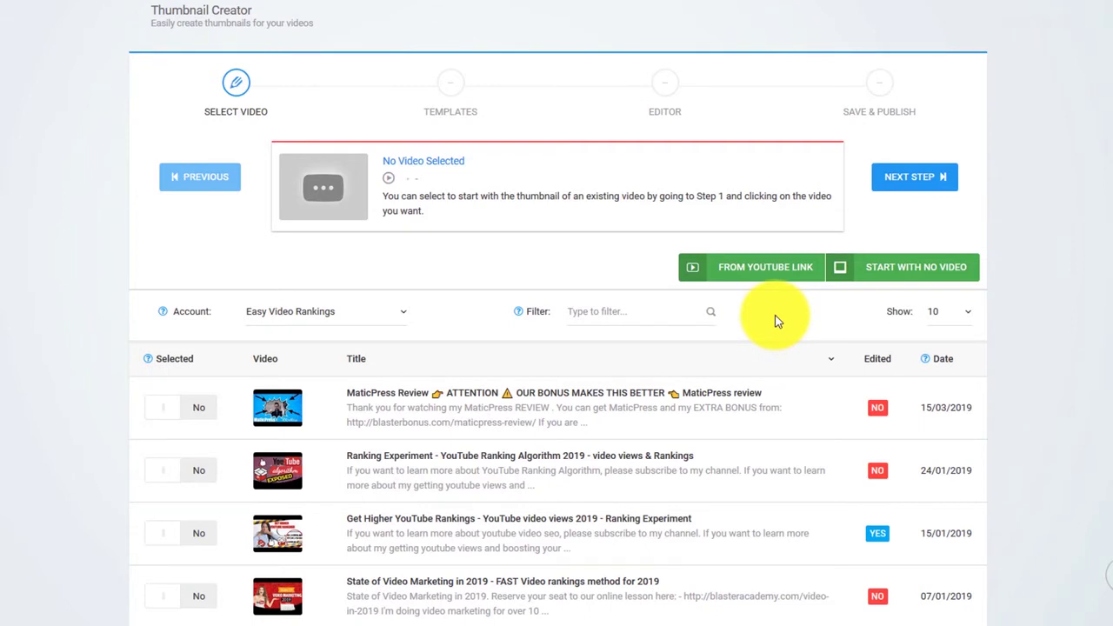
Filter the video list with 'her' and select the funny boxer dog video
left_click(692, 405)
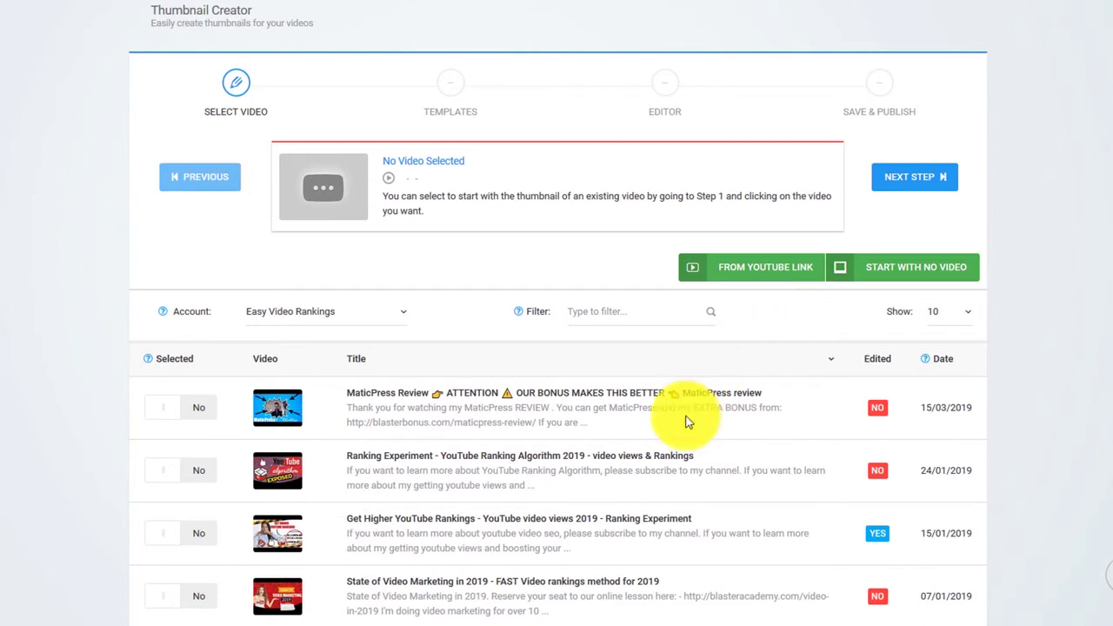
left_click(659, 459)
left_click(629, 313)
type("hera")
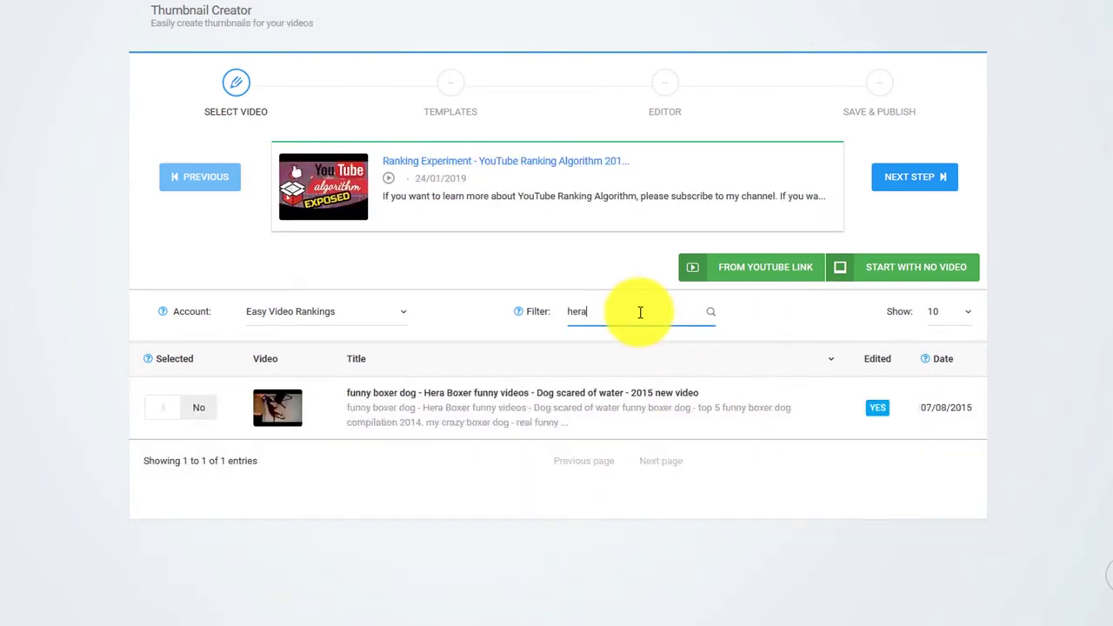
left_click(475, 410)
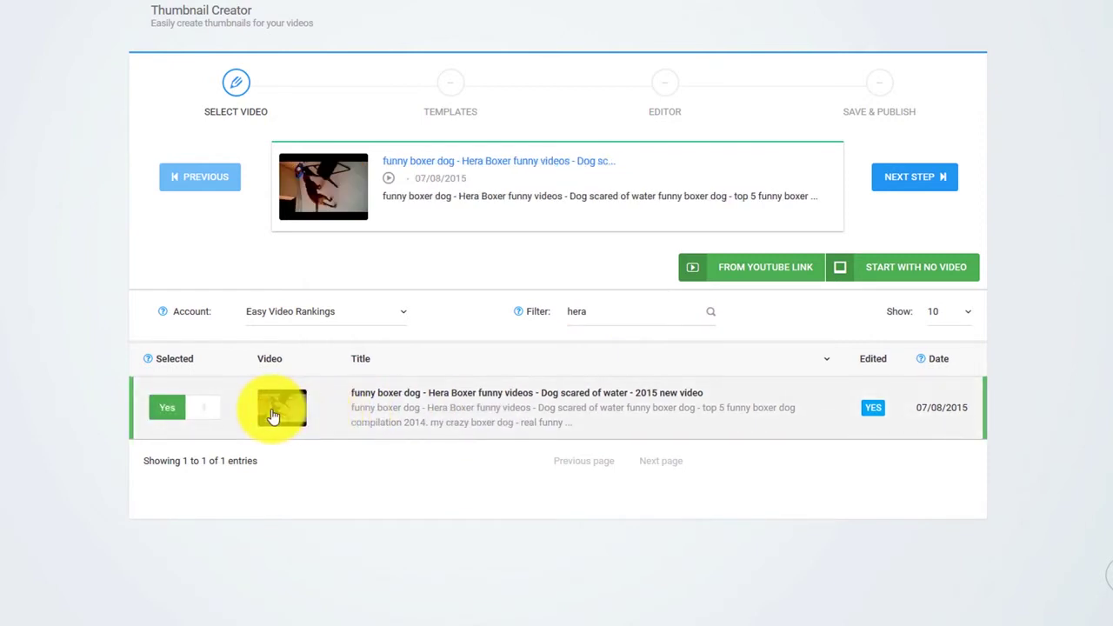
Preview the funny boxer dog Hera video, confirm it, and proceed to template suggestions
left_click(272, 415)
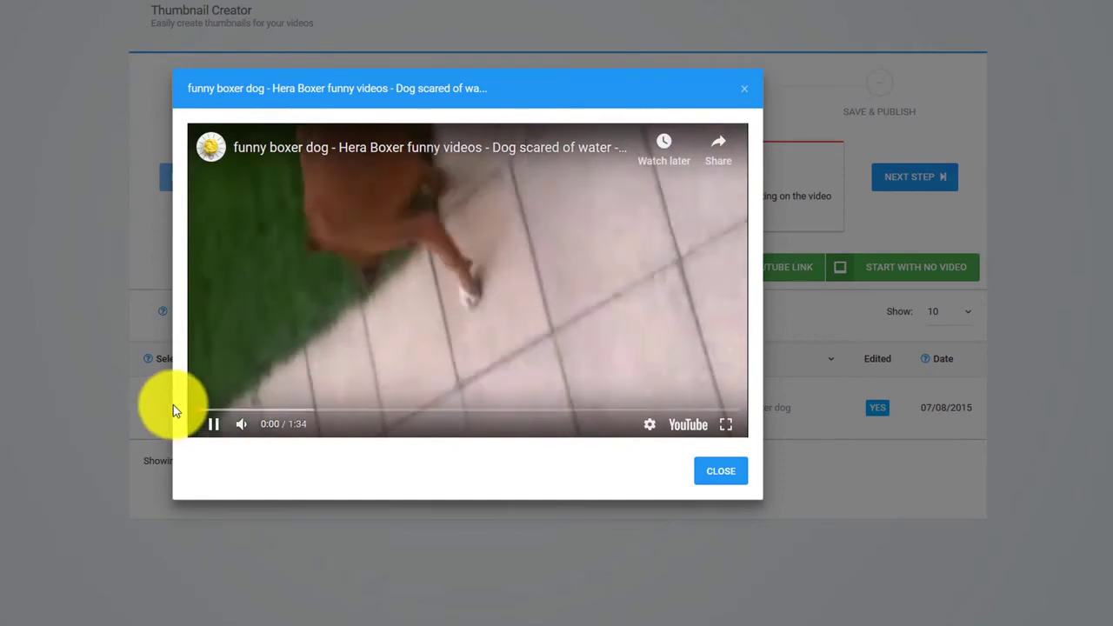
left_click(213, 426)
left_click(213, 426)
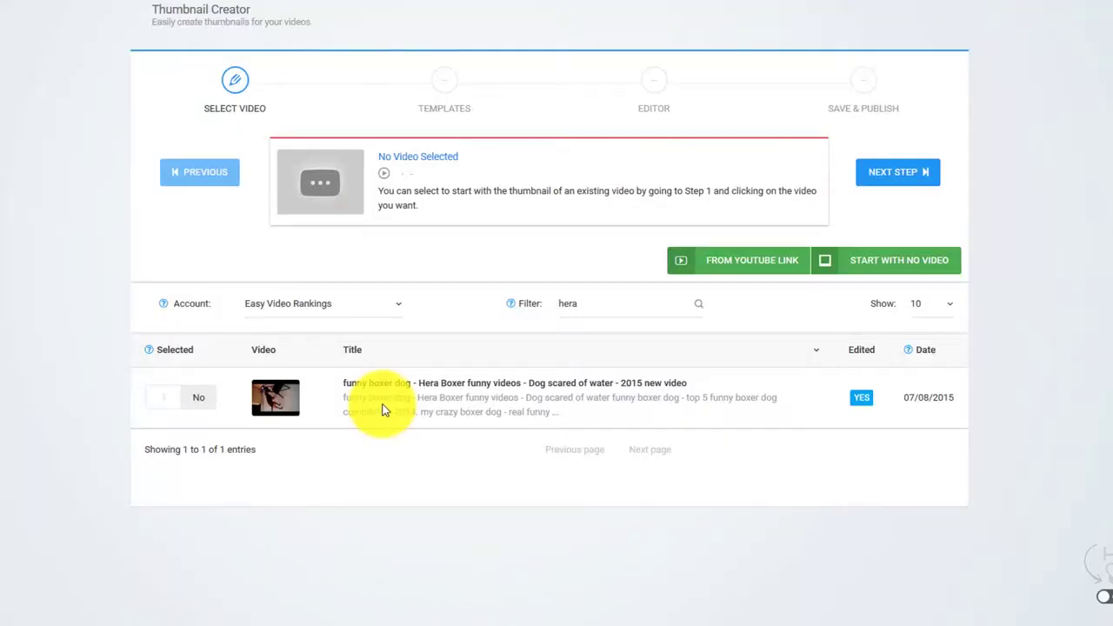
left_click(384, 410)
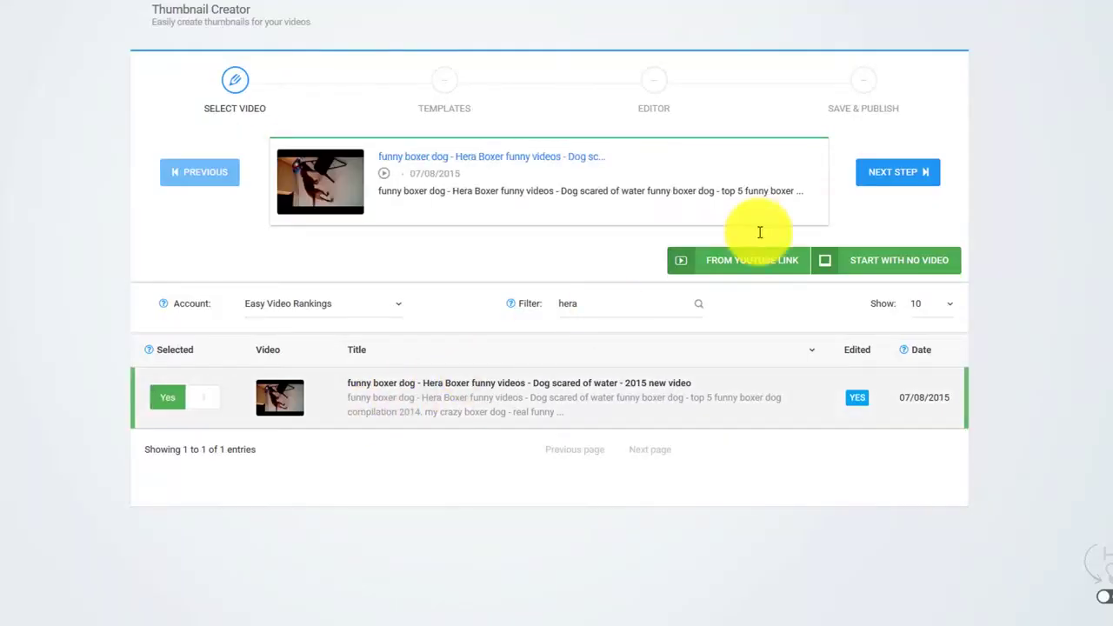
left_click(894, 173)
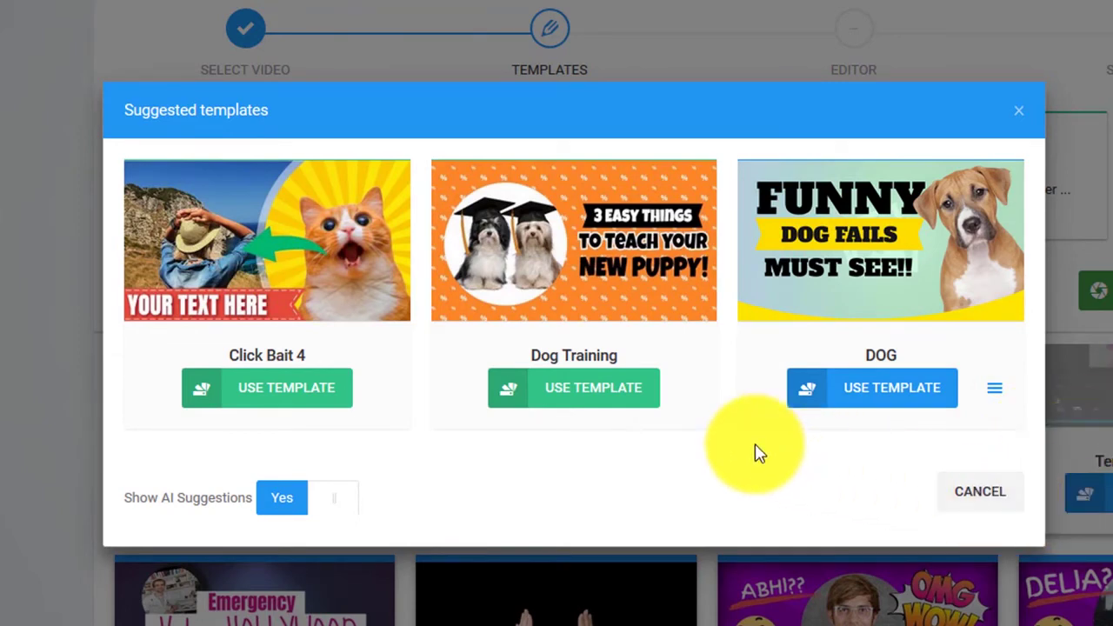
Use the DOG suggested template as the starting design
mouse_move(905, 258)
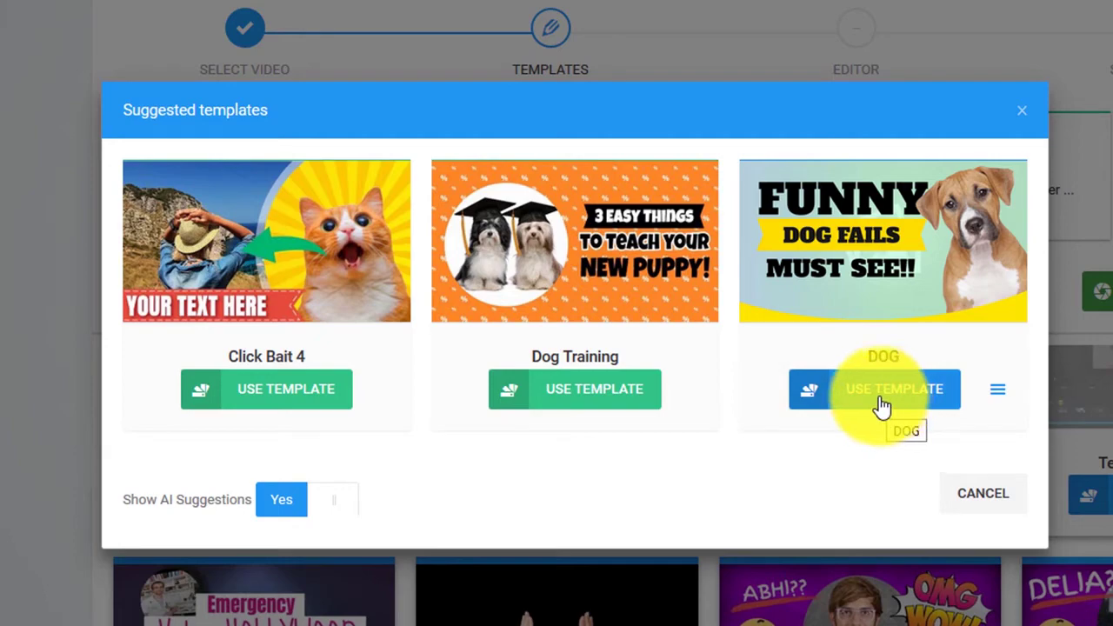
left_click(881, 404)
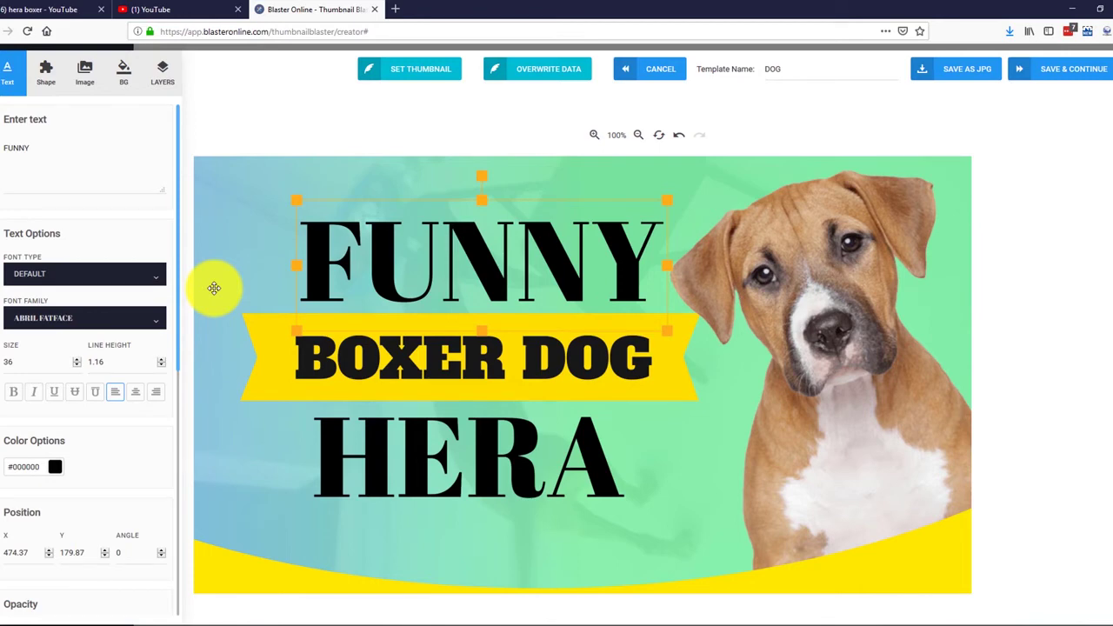
Set FUNNY and HERA in the Finger Paint font
left_click(87, 320)
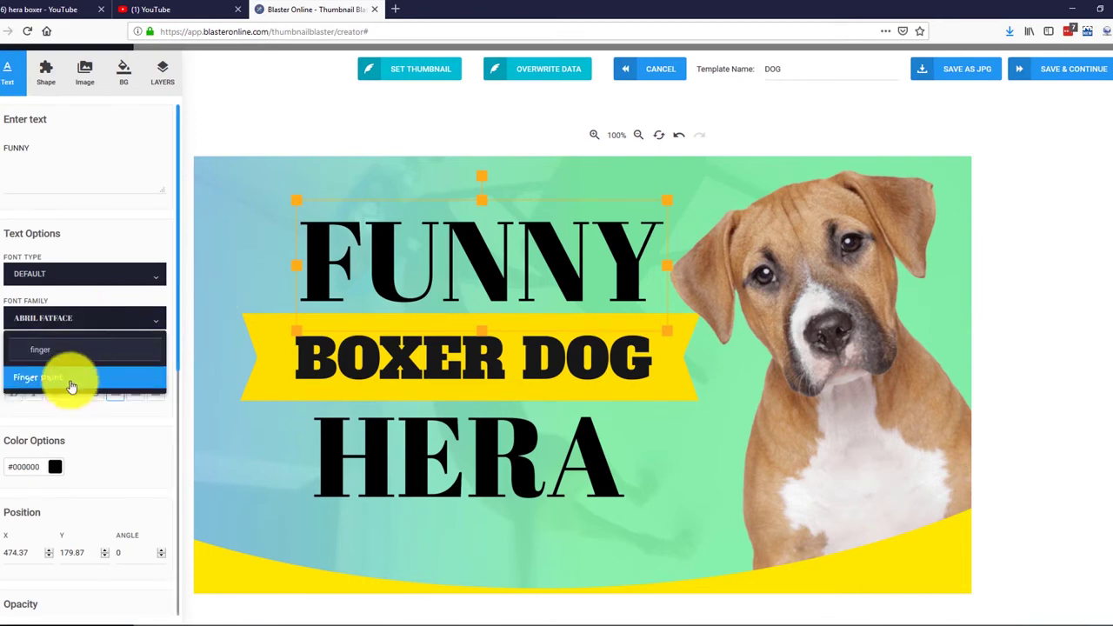
left_click(71, 380)
left_click(508, 433)
left_click(88, 320)
type("finger")
left_click(75, 380)
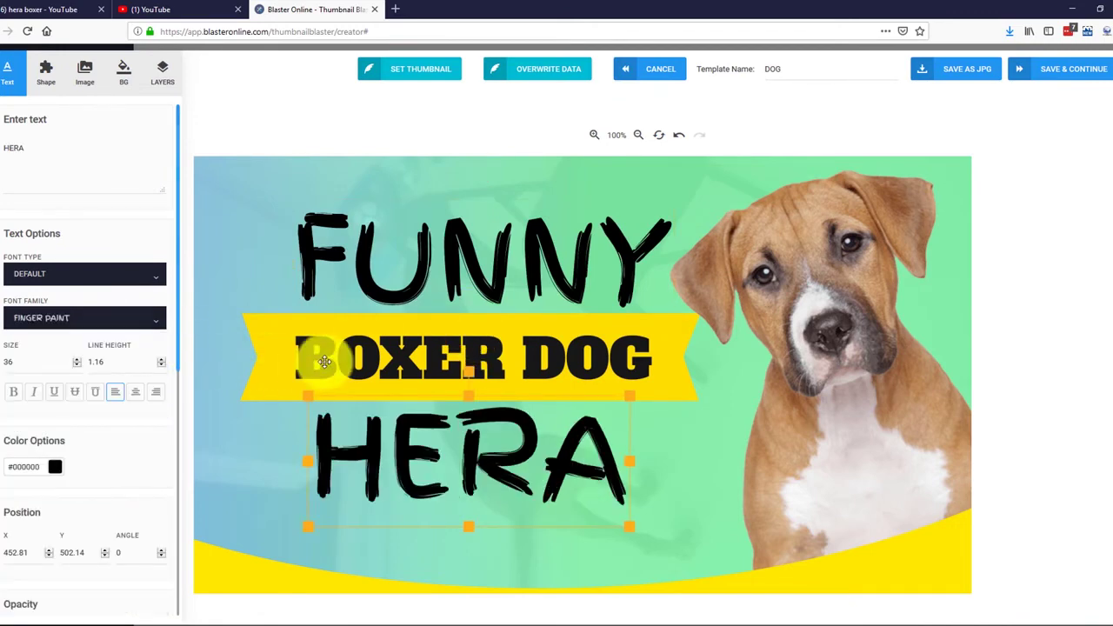
Set BOXER DOG in the Bungee Shade font
left_click(311, 355)
left_click(31, 328)
type("bungee")
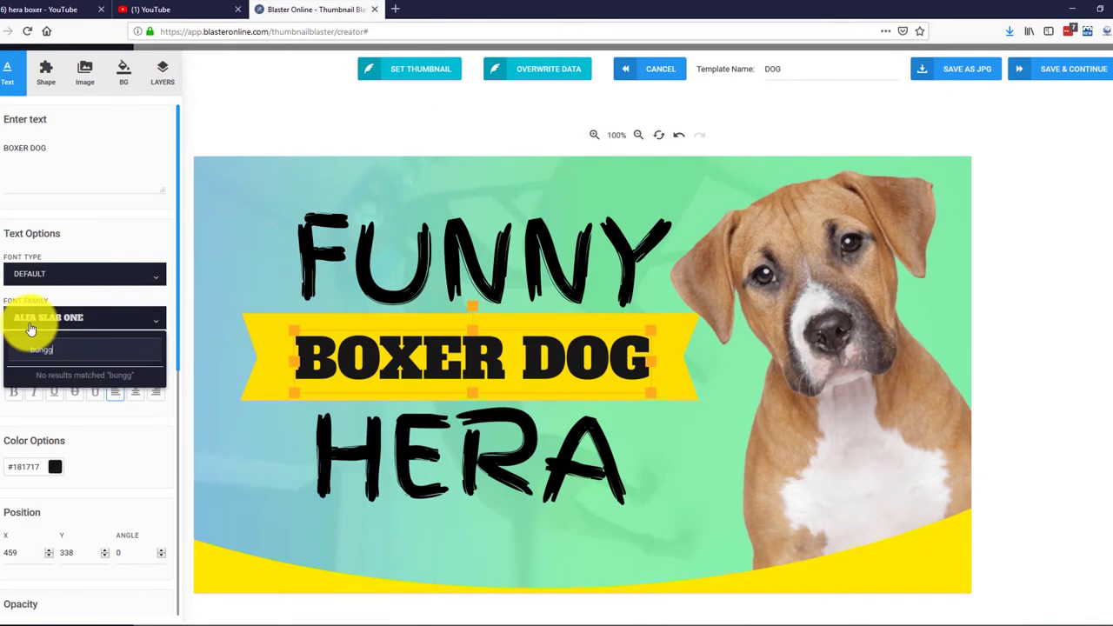
left_click(52, 397)
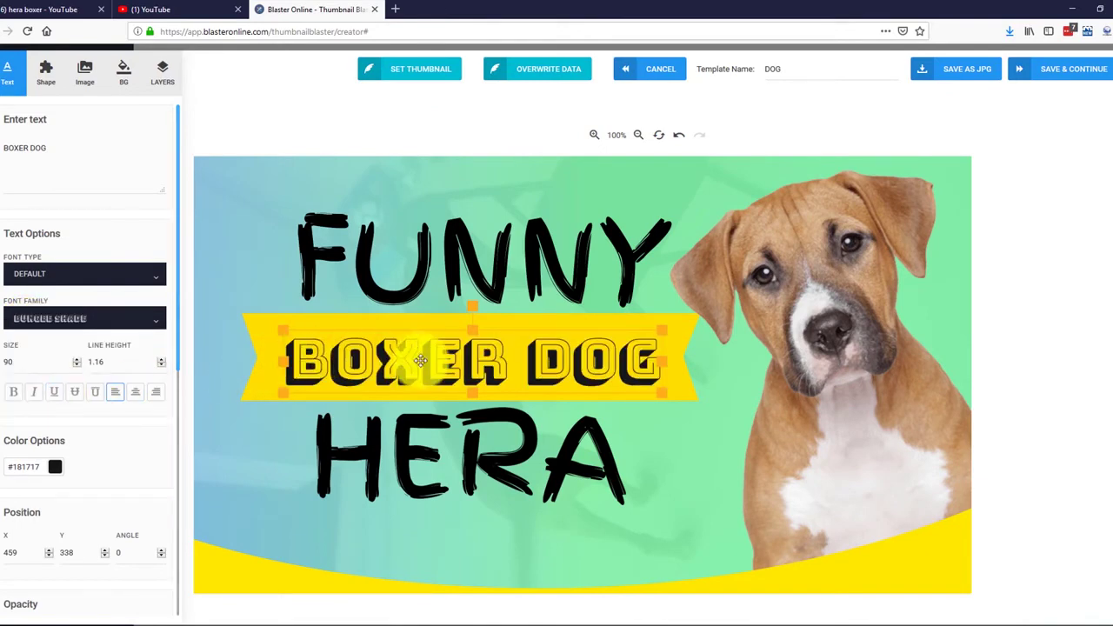
left_click(74, 85)
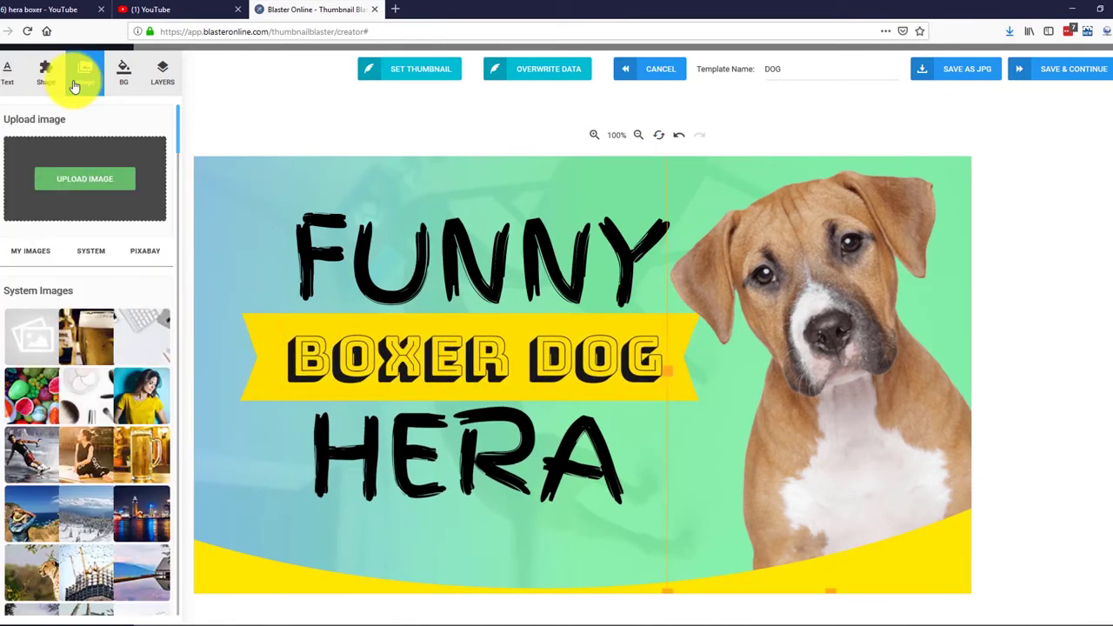
Upload the boxer photo, mirror it horizontally, and enlarge it on the right side
left_click(86, 179)
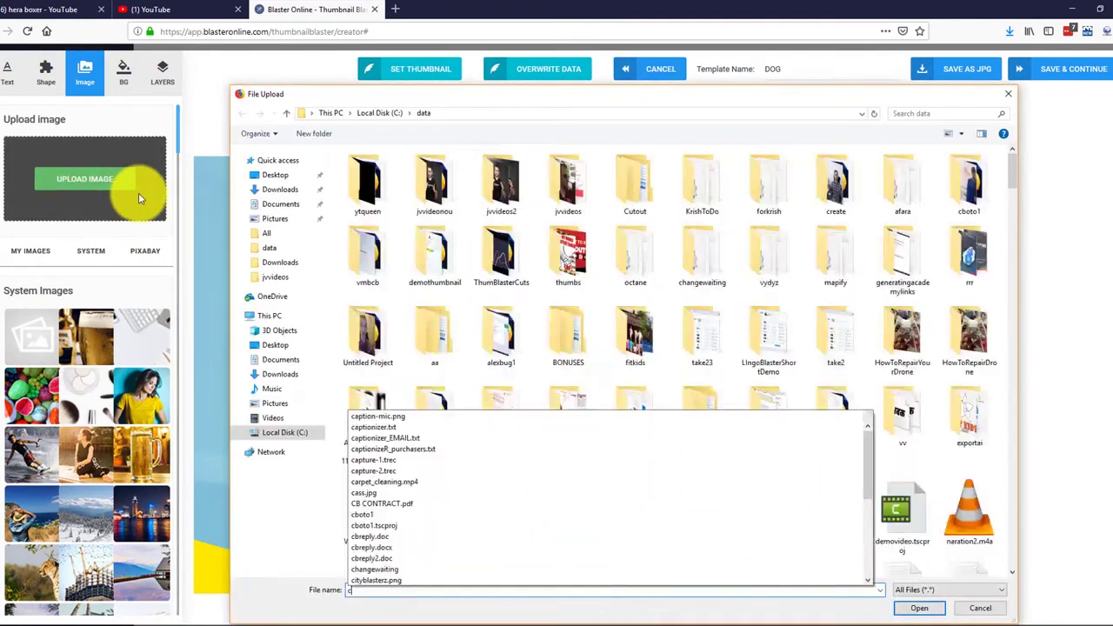
left_click(914, 603)
left_click_drag(934, 358, 405, 358)
left_click_drag(660, 493, 924, 499)
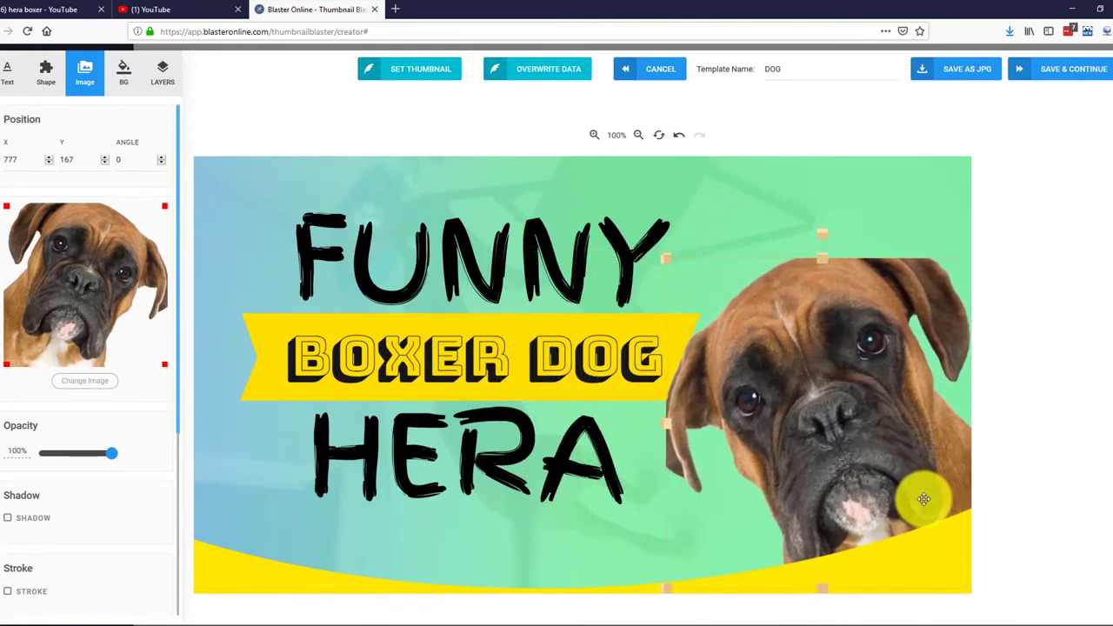
Add a surprised emoji in the top-left corner beside FUNNY and save the design
left_click(46, 72)
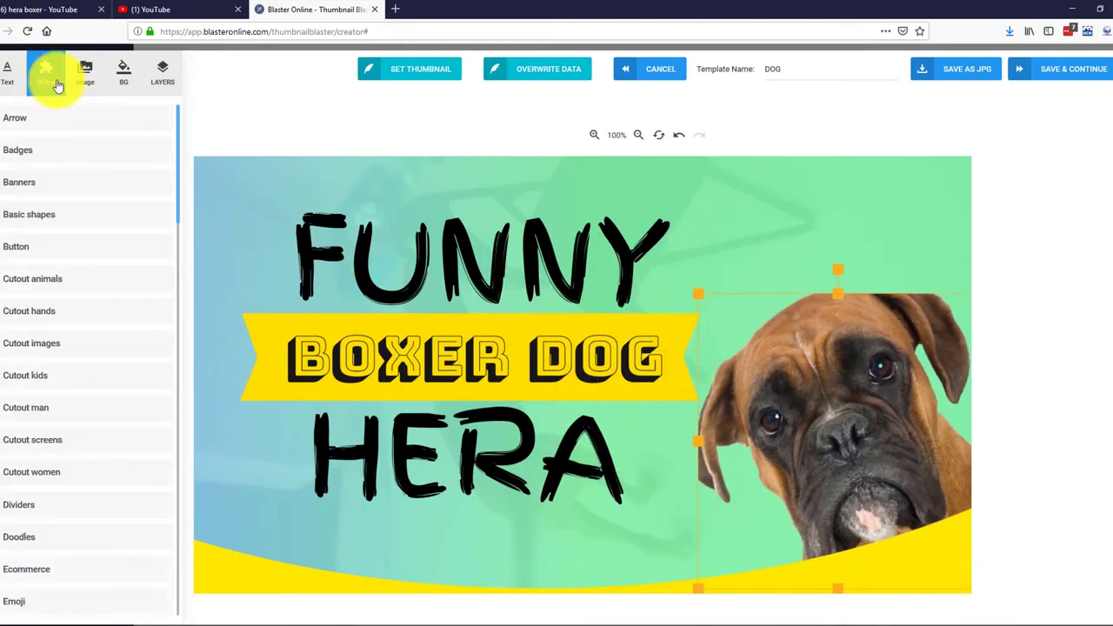
scroll(38, 442, "down", 3)
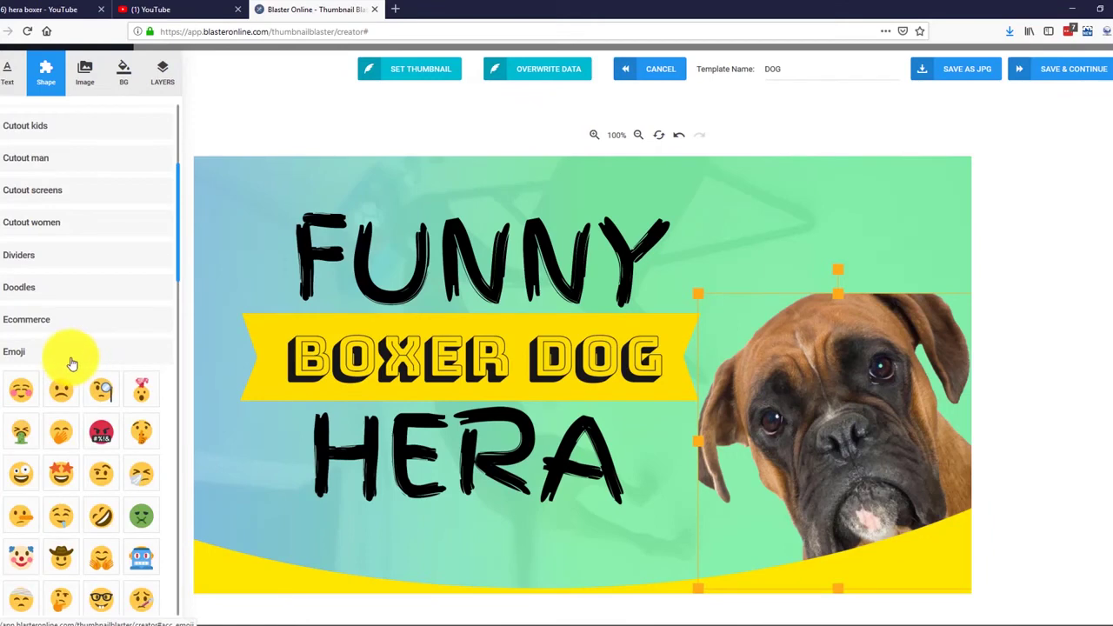
scroll(104, 430, "down", 1)
left_click(110, 433)
left_click_drag(567, 373, 249, 209)
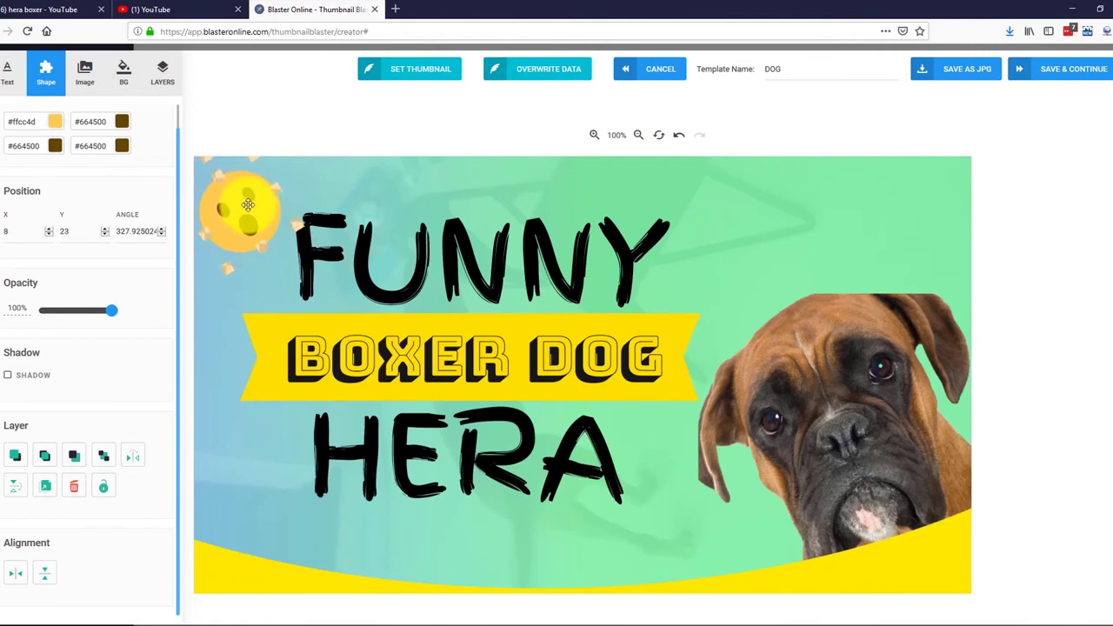
left_click(777, 223)
left_click(1083, 71)
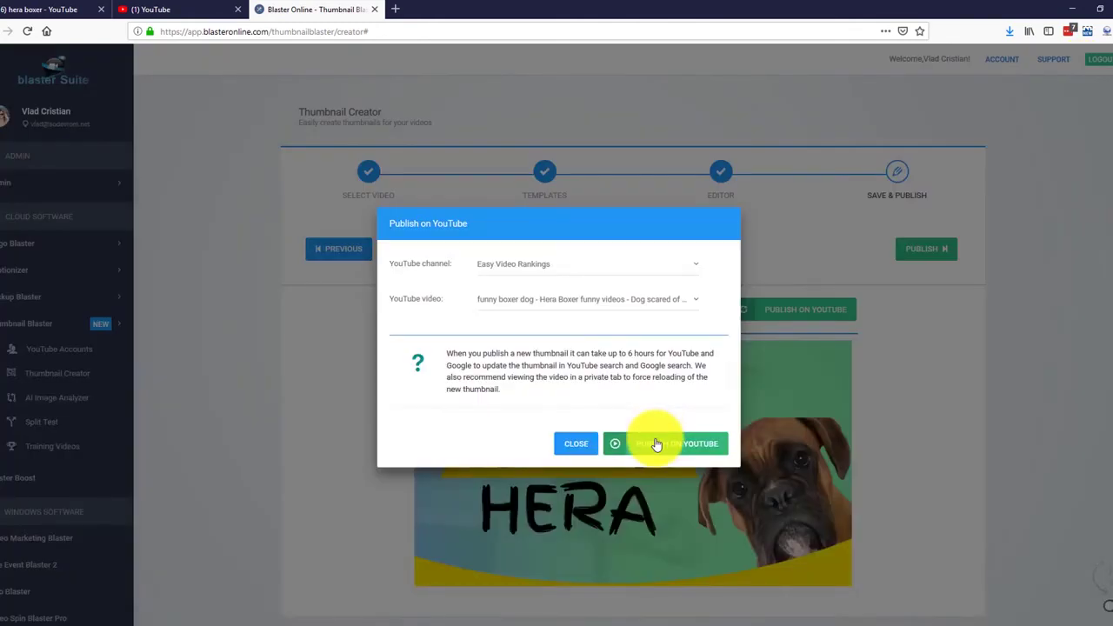
Publish the FUNNY BOXER DOG HERA thumbnail to the funny boxer dog video and acknowledge the success message
left_click(657, 445)
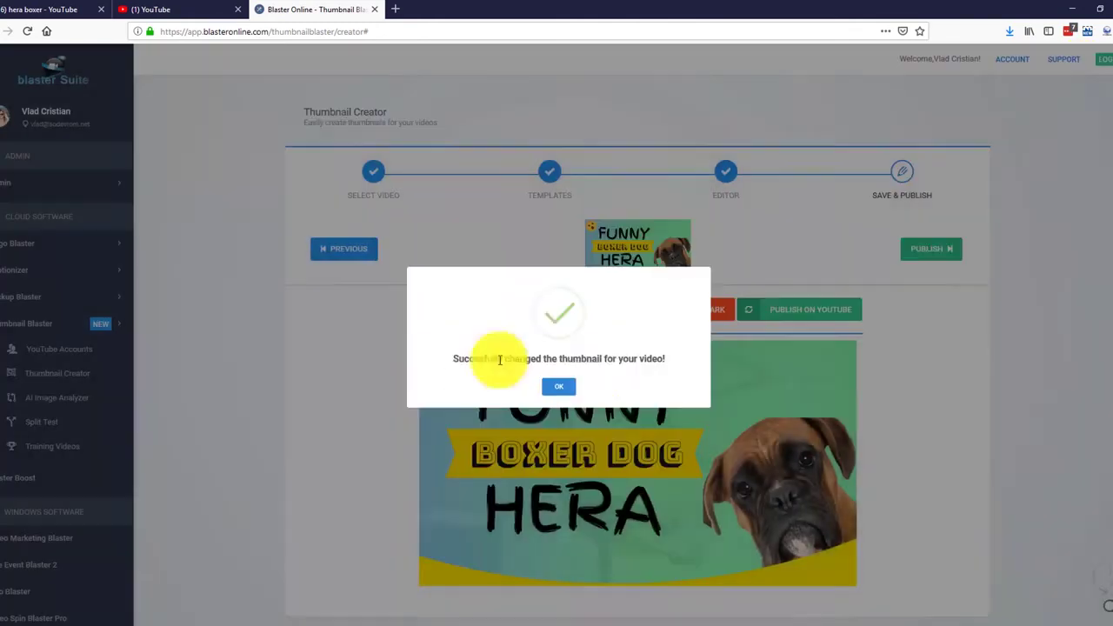
left_click(564, 382)
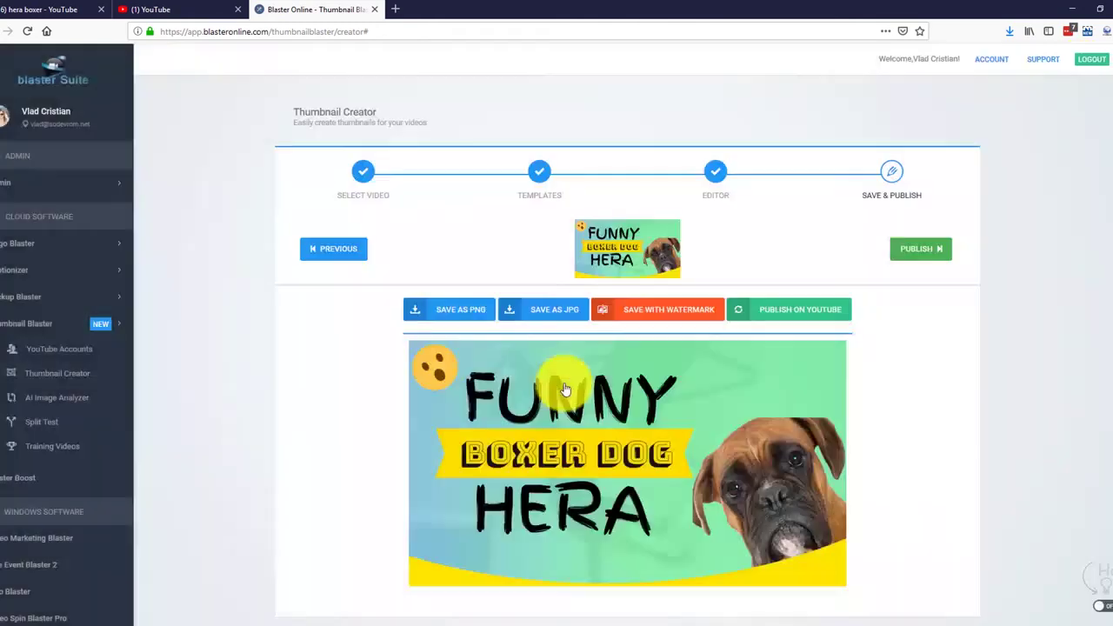
left_click(181, 10)
Search YouTube for 'hera boxer'
left_click(435, 54)
type("hera boxer")
key("Return")
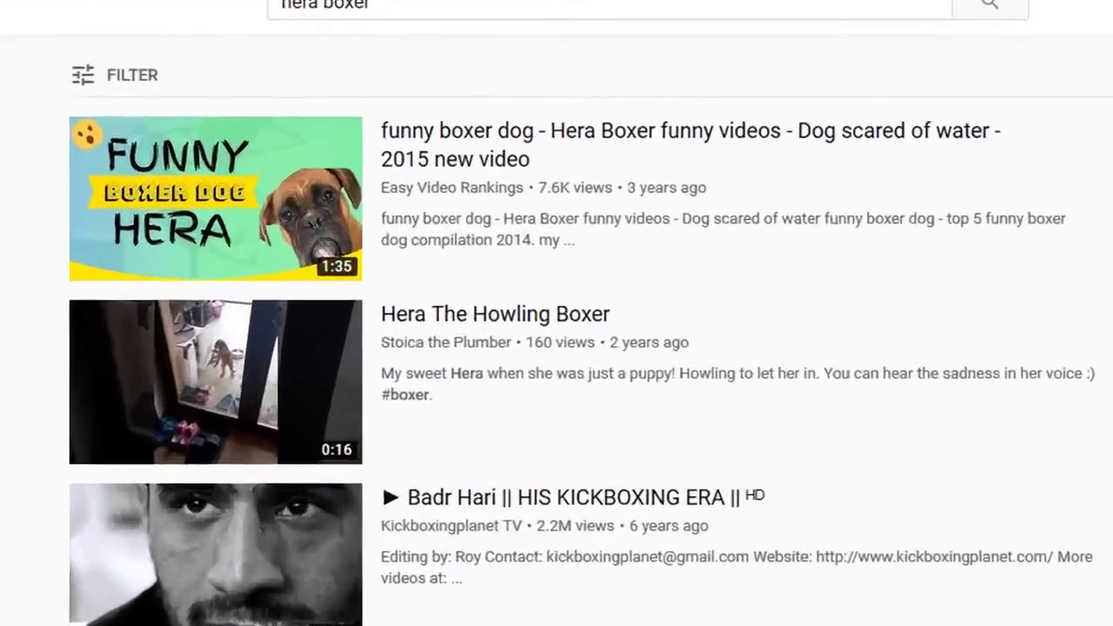
Check that the first result, the funny boxer dog video, shows the new FUNNY BOXER DOG HERA thumbnail
mouse_move(287, 157)
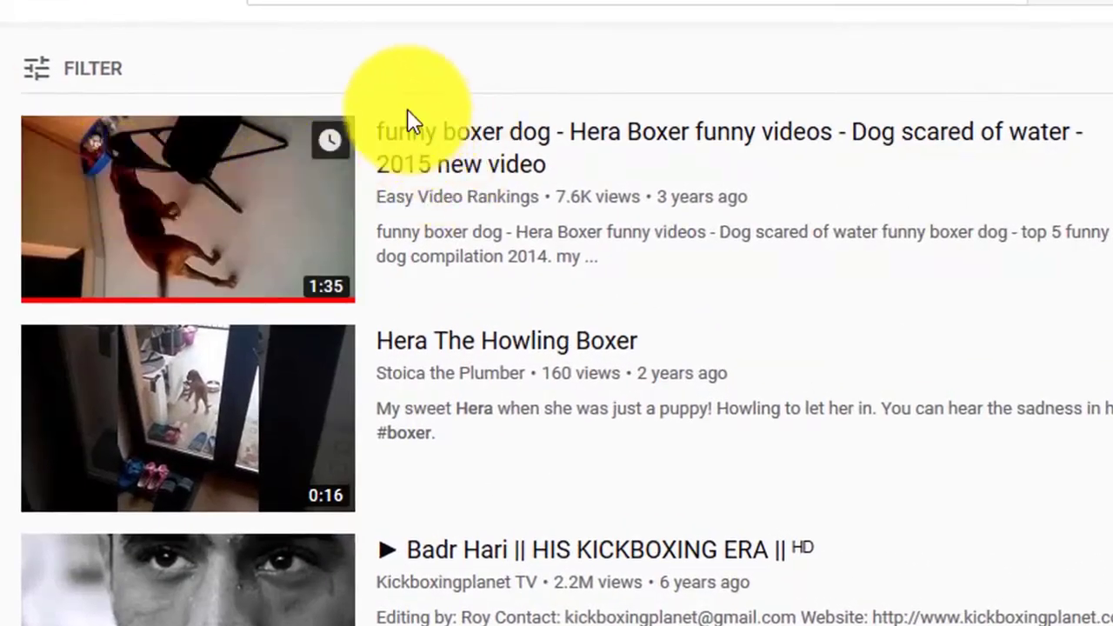
left_click_drag(557, 170, 386, 132)
left_click(258, 222)
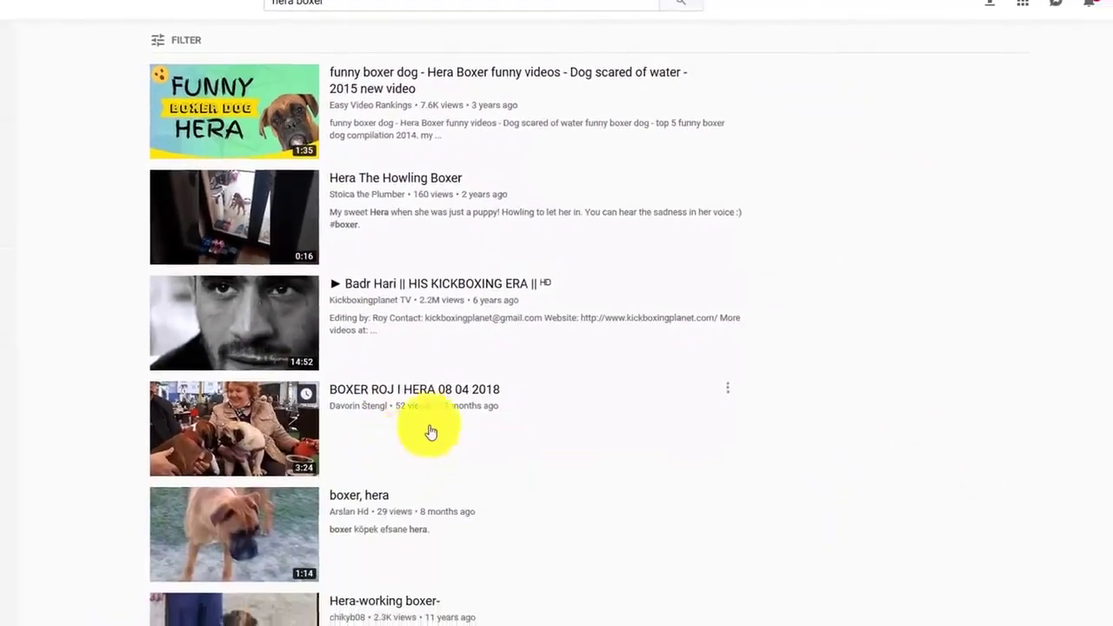
scroll(465, 459, "down", 3)
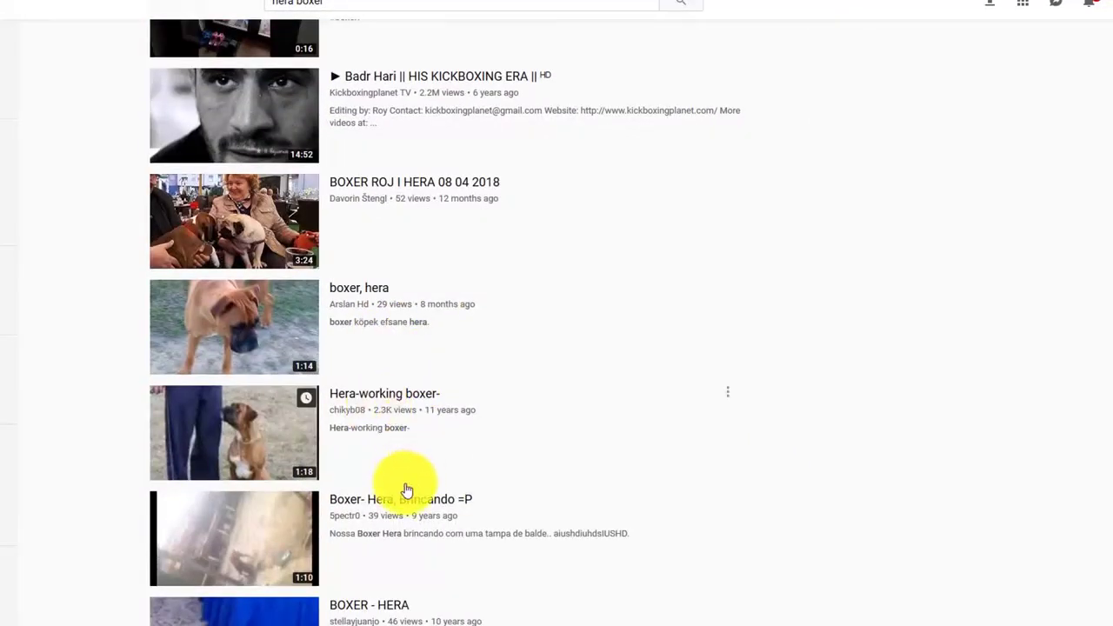
scroll(417, 467, "up", 2)
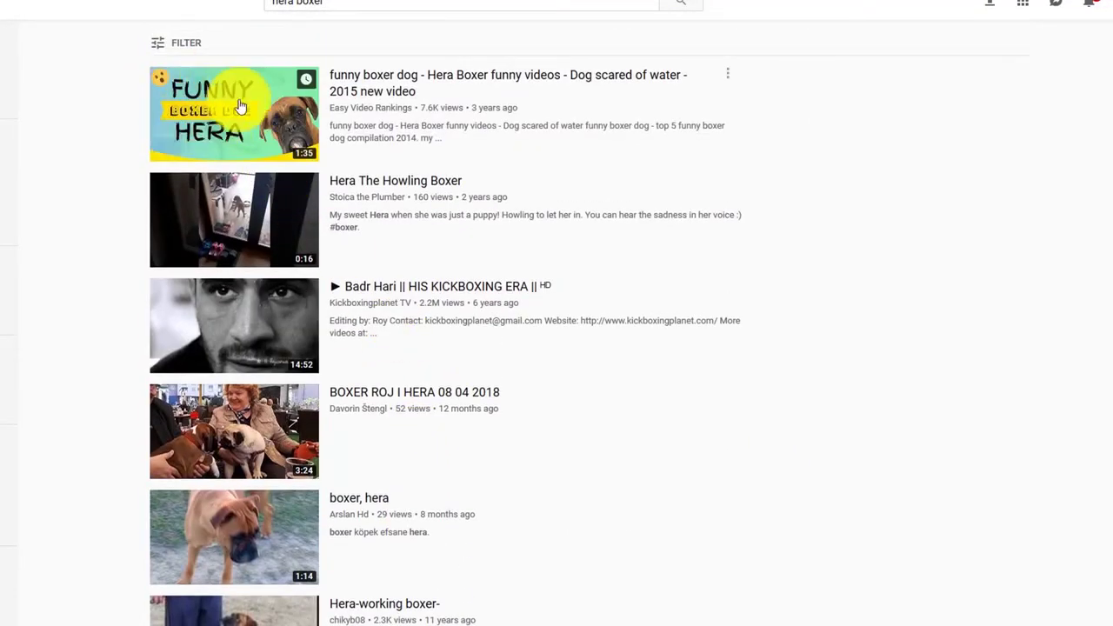